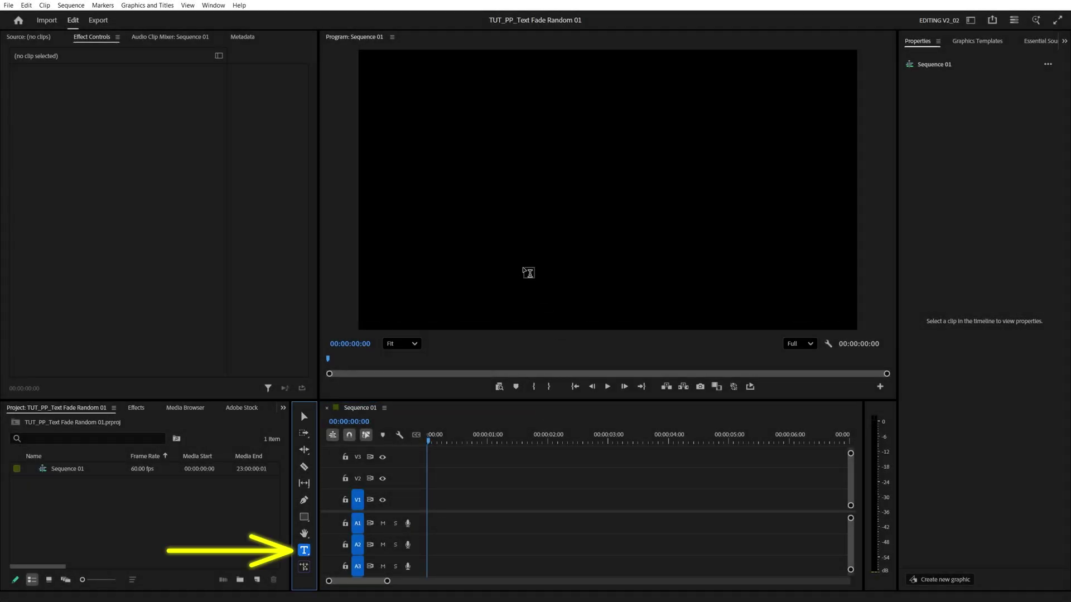
text(oth Fade Animation)
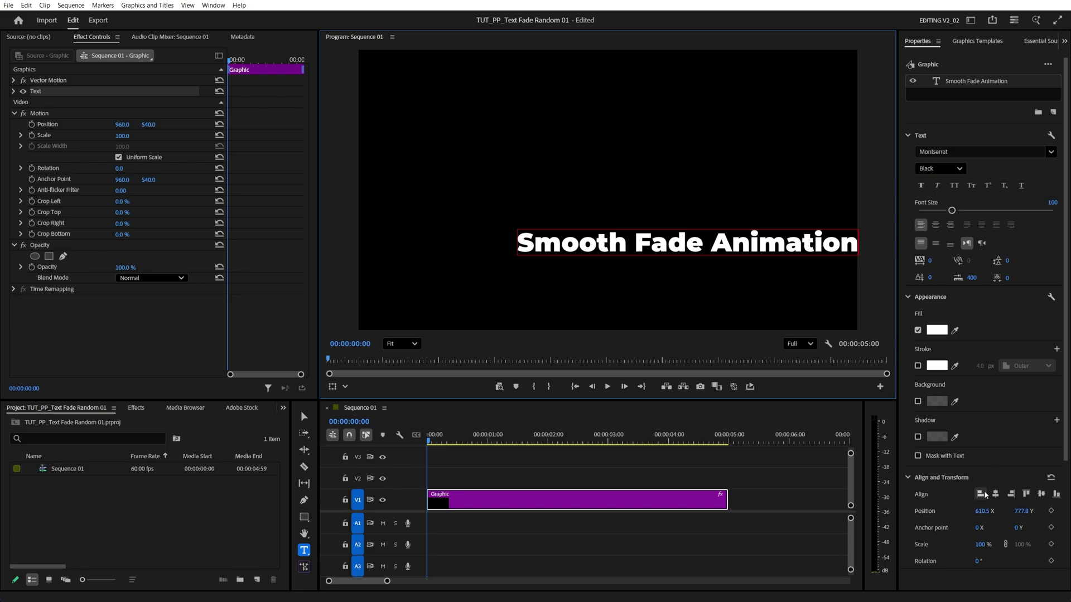
- Centre-align the 'Smooth Fade Animation' title text in the frame
click(981, 494)
click(995, 494)
- Apply FI: Text Animator, found by searching 'text animator', to the title clip's start and preview it
click(136, 407)
click(71, 425)
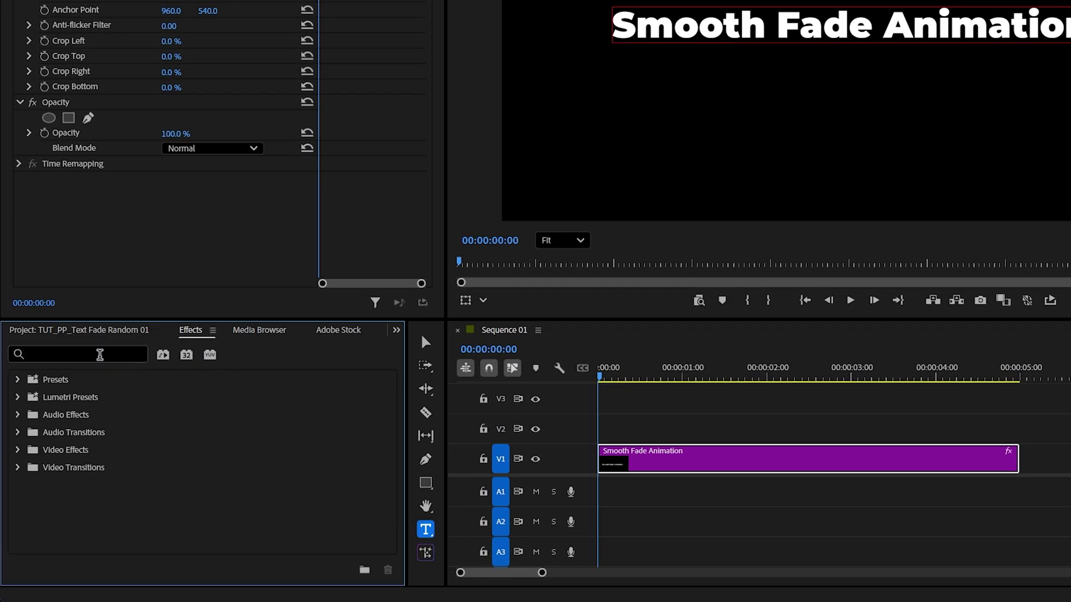
click(100, 355)
text(text animator)
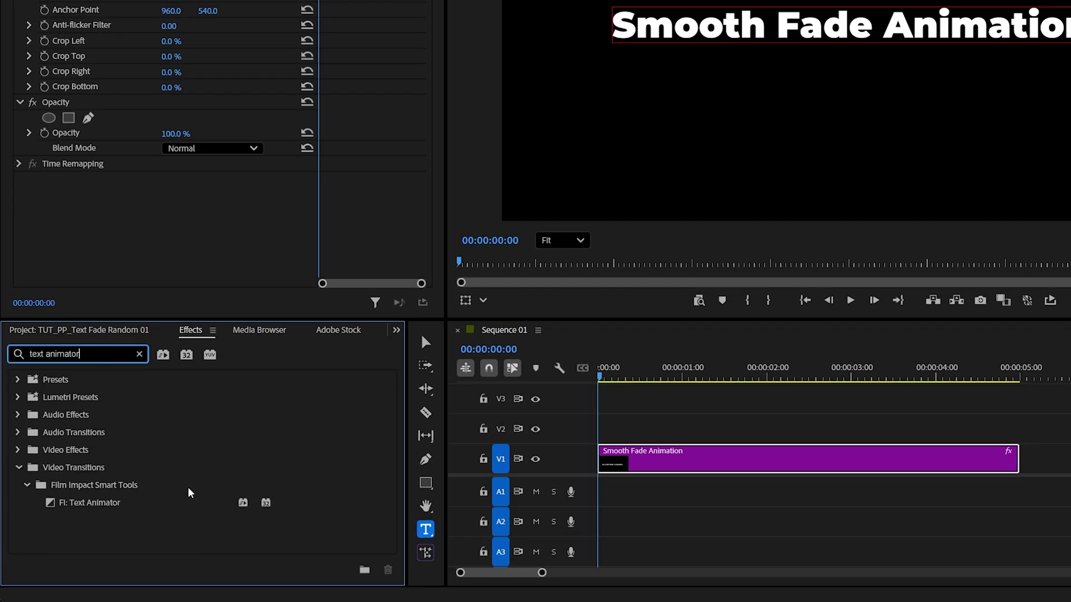
drag(90, 503, 615, 463)
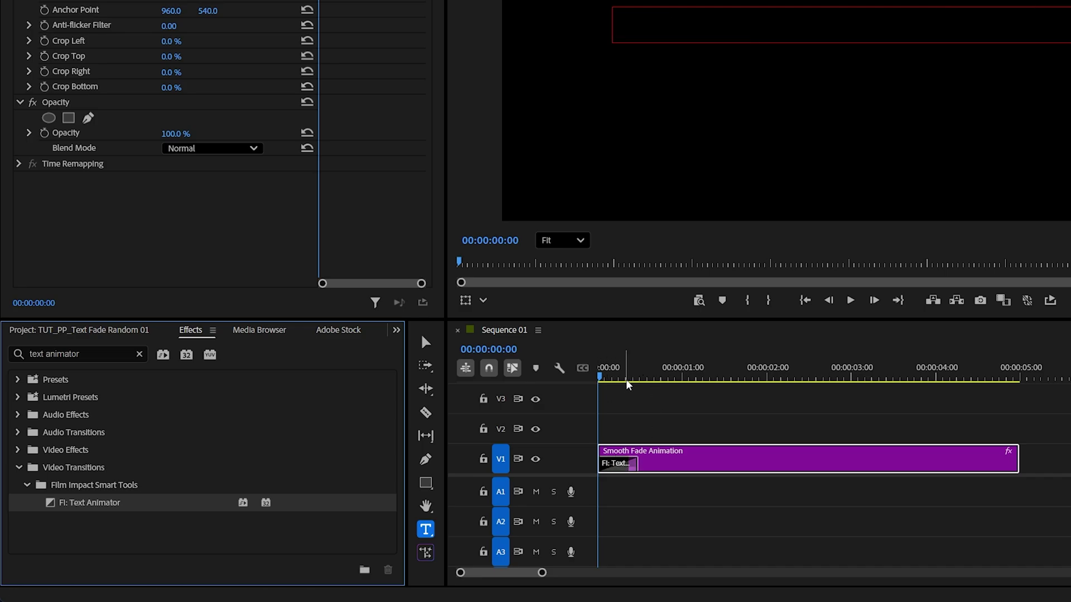
click(617, 485)
key(space)
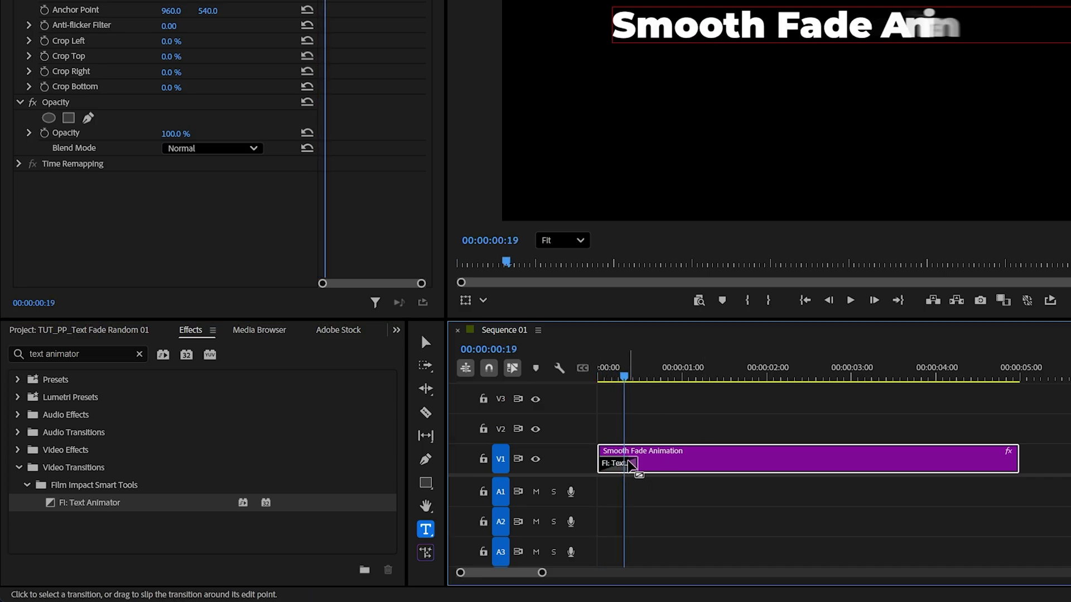
- Select the transition and set its Horizontal Spacing and Zoom values to 0
click(634, 466)
drag(429, 230, 435, 344)
text(0)
click(174, 341)
text(0)
key(Tab)
text(0)
key(Return)
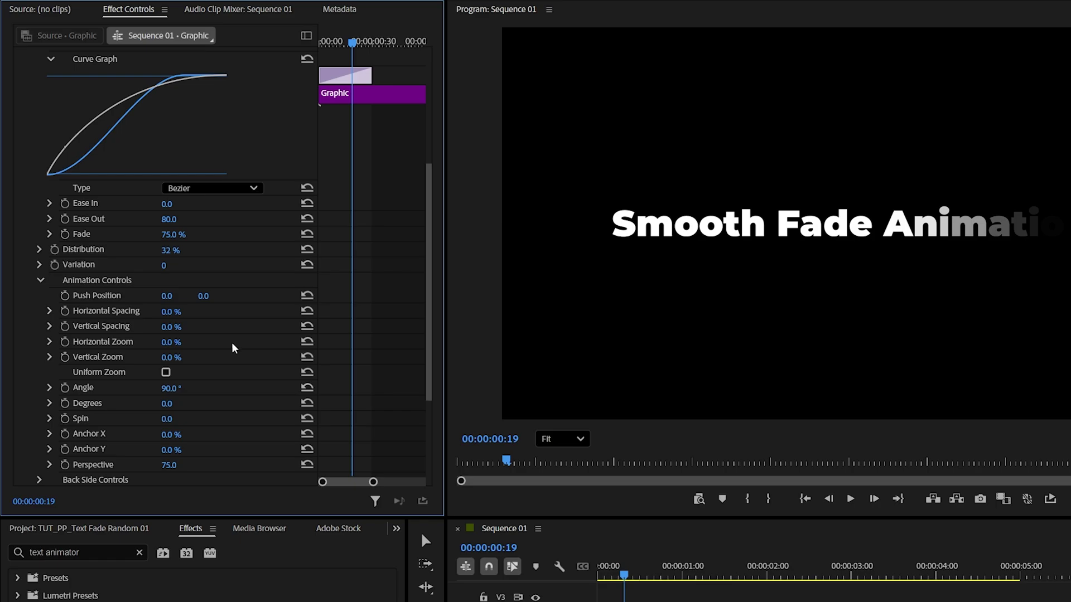
- Set Fade 100%, Distribution 50%, Variation 100 and Ease Out 100, then scrub to preview
drag(170, 239, 190, 238)
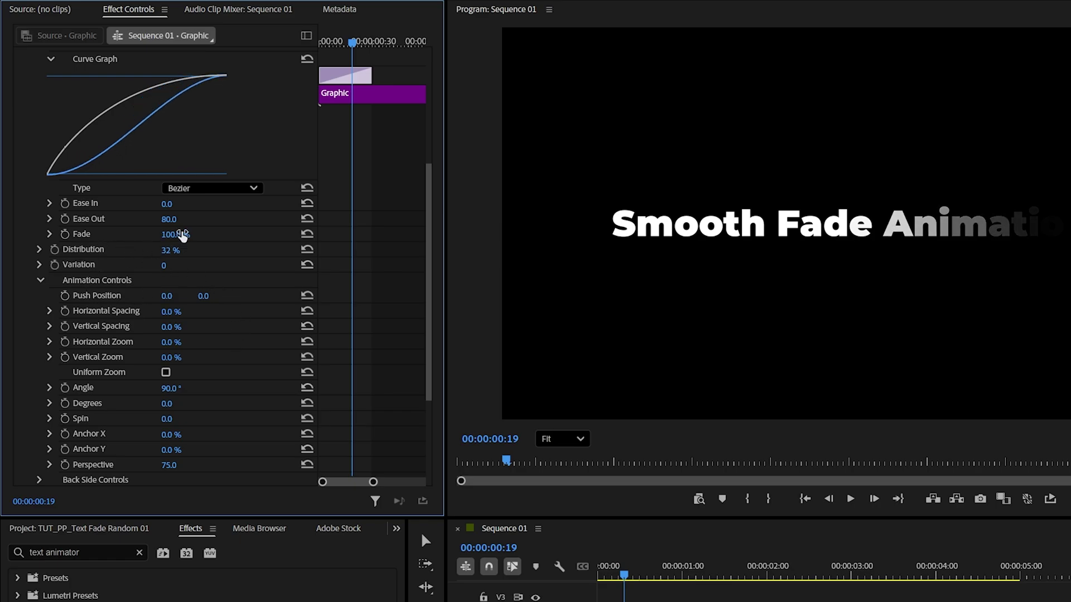
click(170, 251)
text(5)
key(Return)
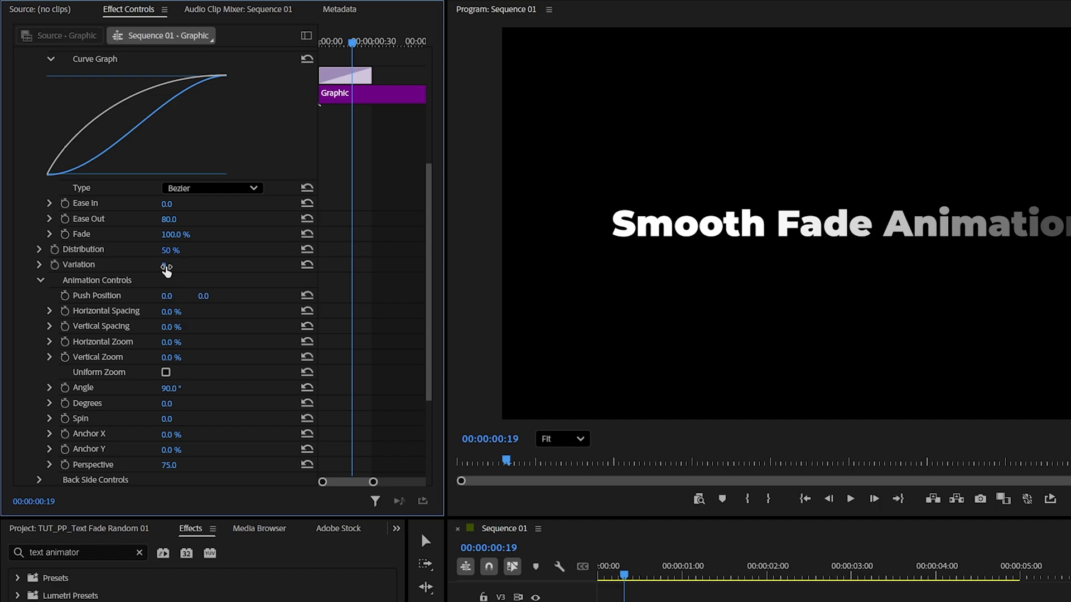
drag(167, 268, 250, 268)
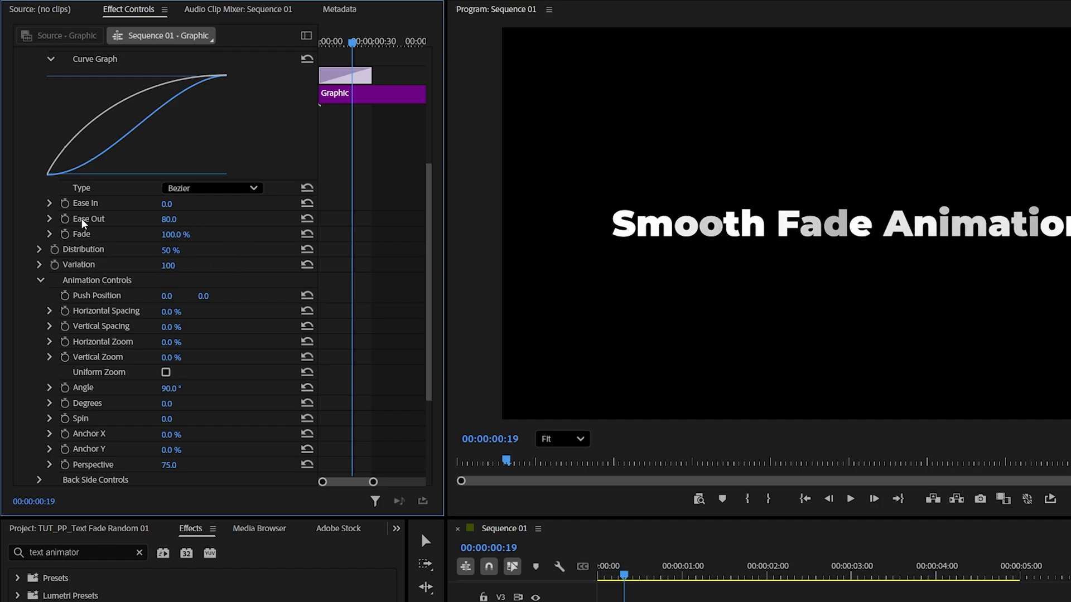
drag(170, 221, 187, 221)
drag(623, 582, 613, 574)
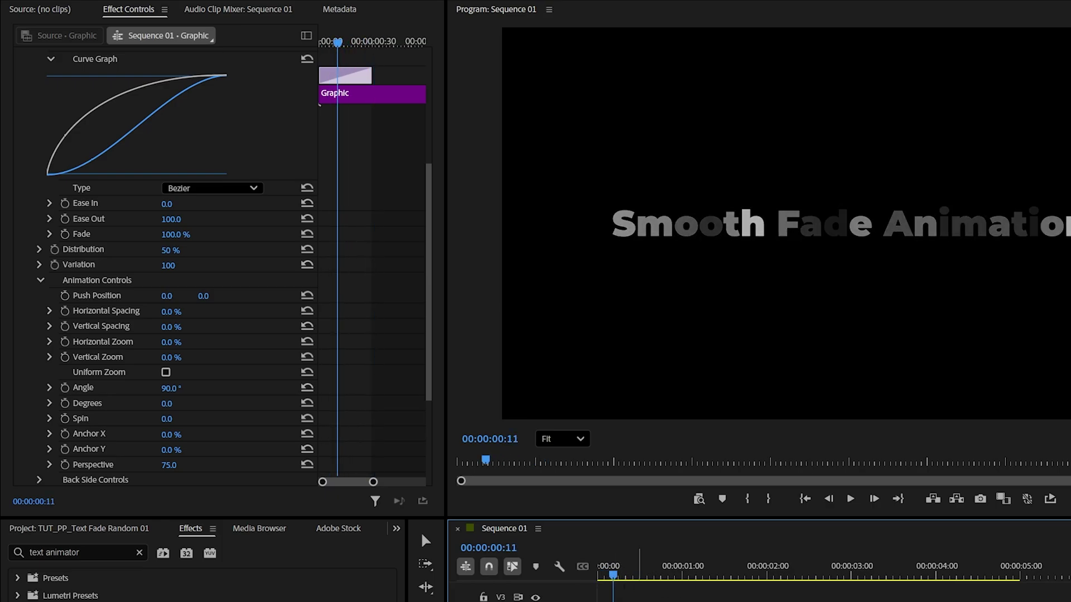
- Stretch the FI: Text Animator transition to about 1:48 and replay the fade-in from the start
drag(426, 327, 426, 88)
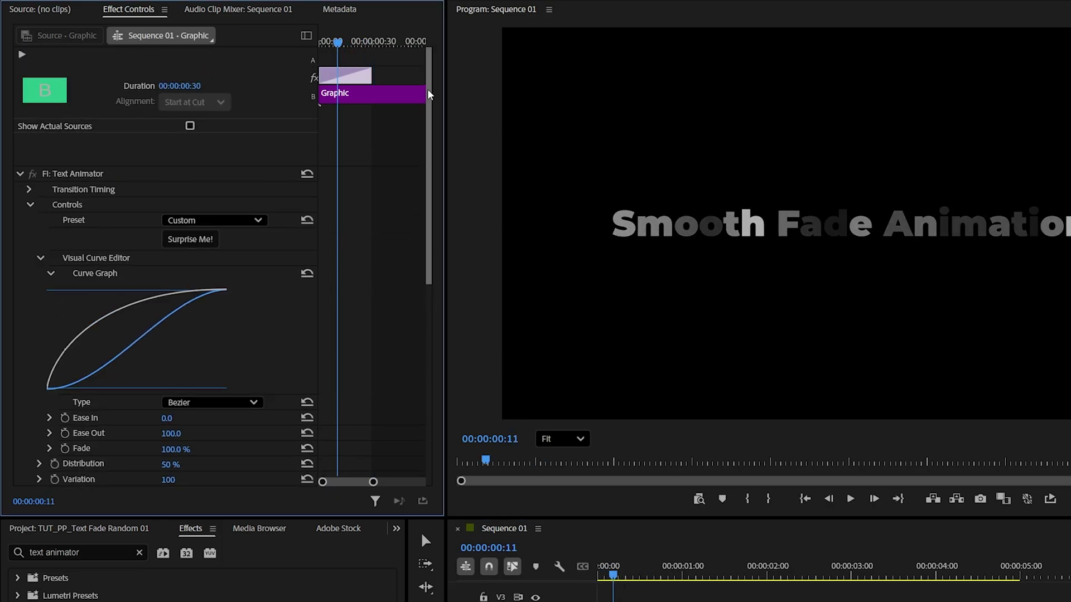
click(199, 87)
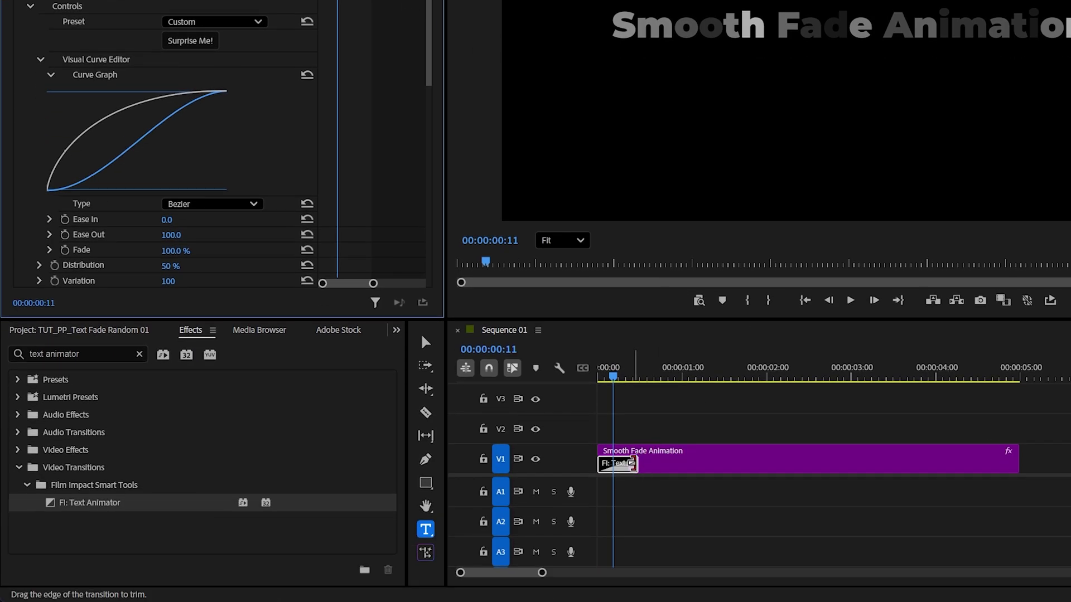
drag(633, 464, 766, 460)
key(space)
click(600, 380)
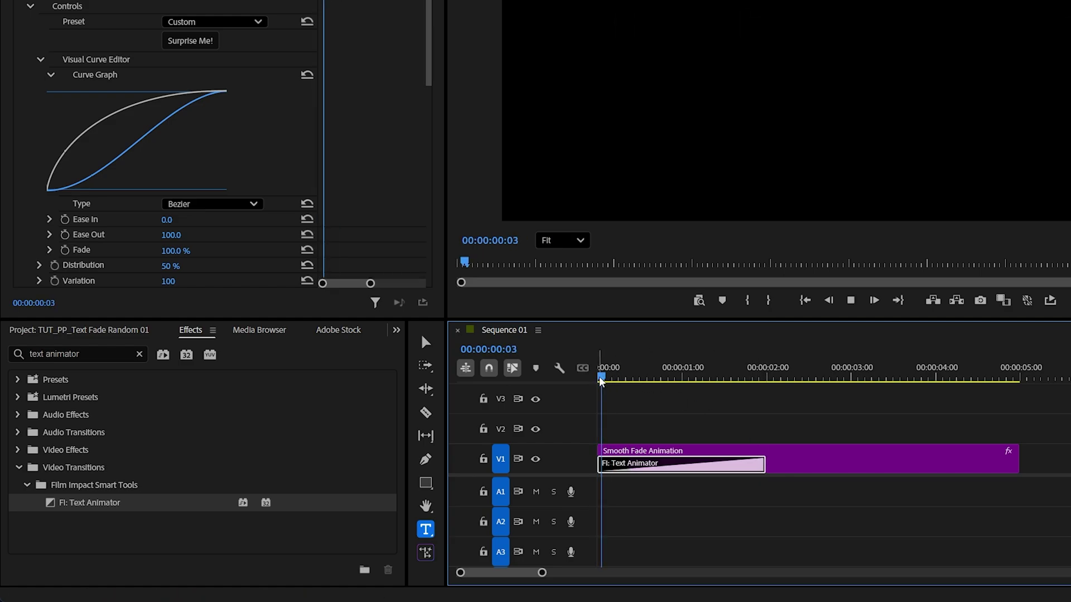
- Copy the Text Animator transition onto the title clip's end edit point and play the fade-out
key(space)
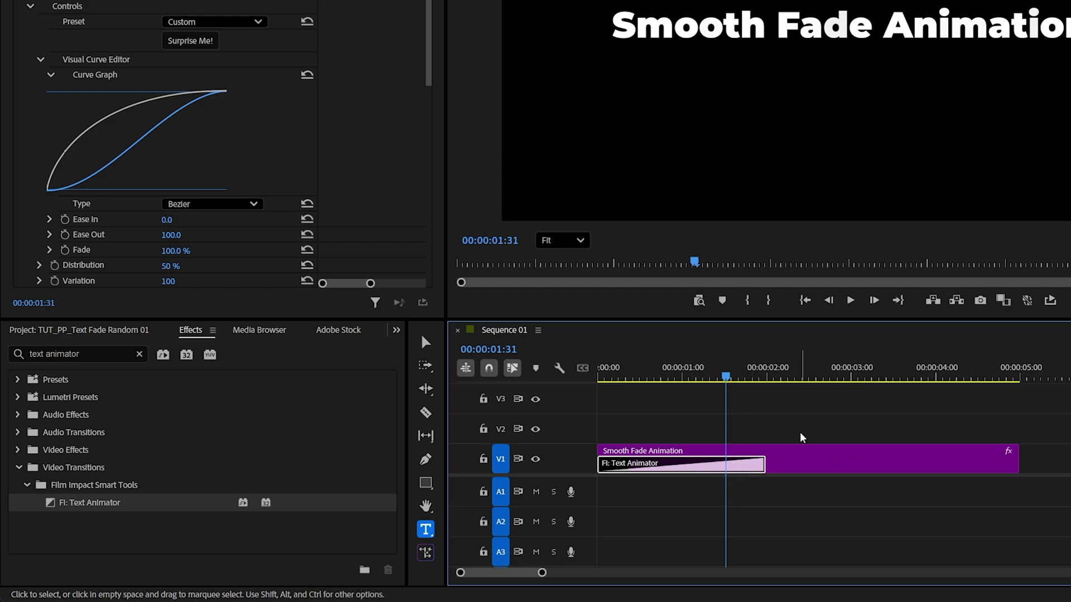
key(ctrl+c)
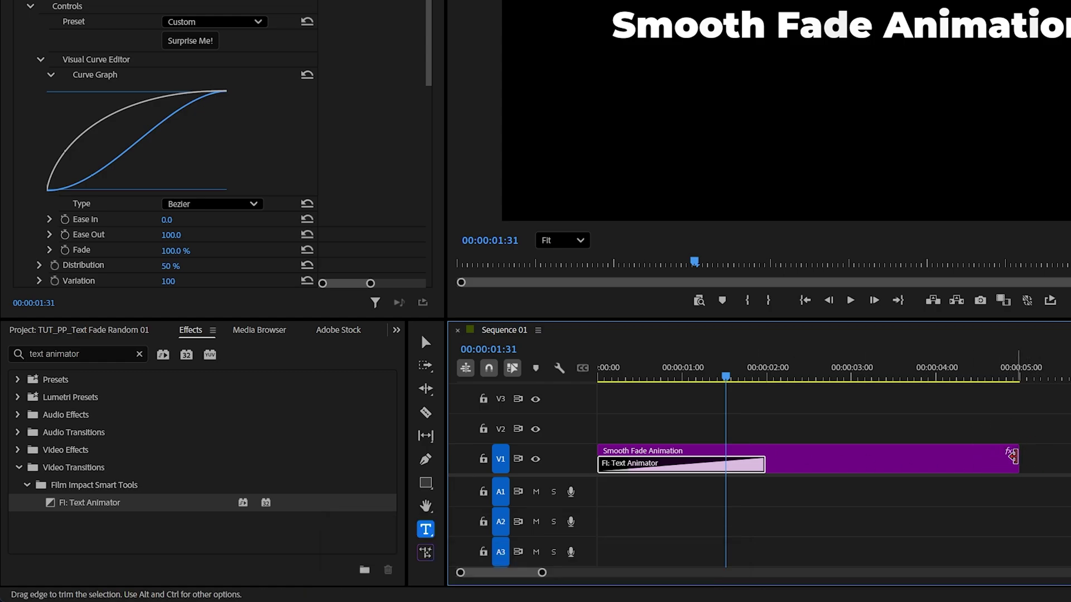
click(1013, 456)
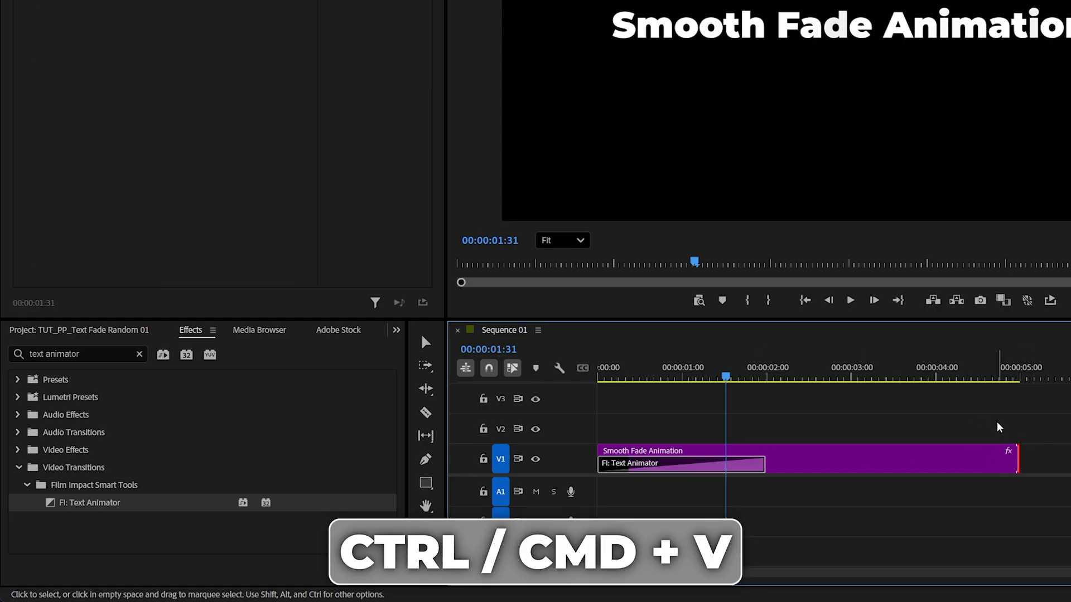
key(ctrl+v)
click(850, 374)
key(space)
key(space)
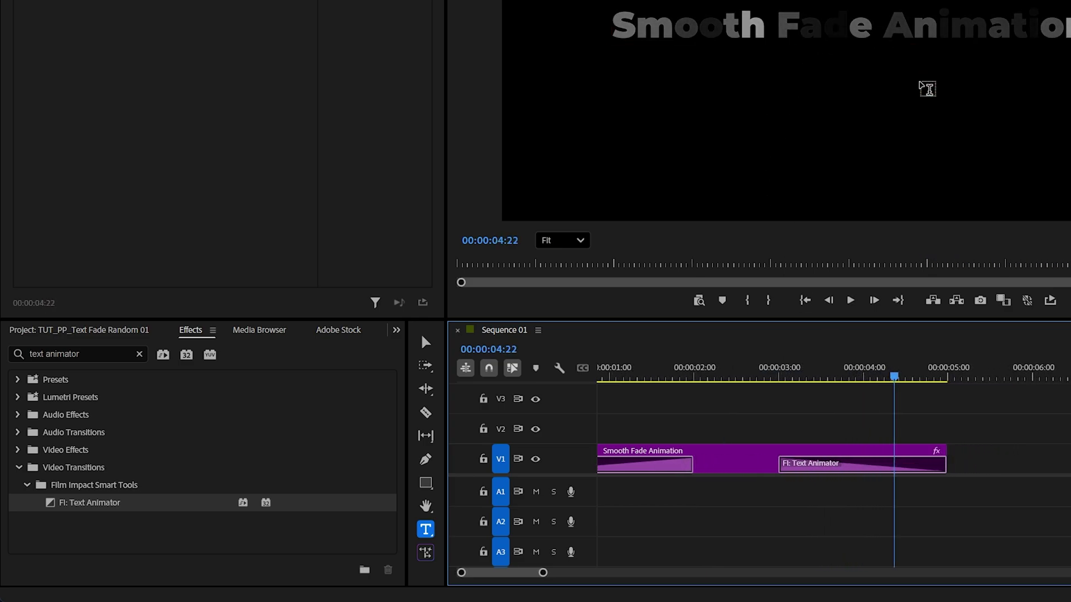
- Set the ending Text Animator transition's Variation to 99 and preview the fade-out
click(861, 466)
scroll(338, 342, down, 2)
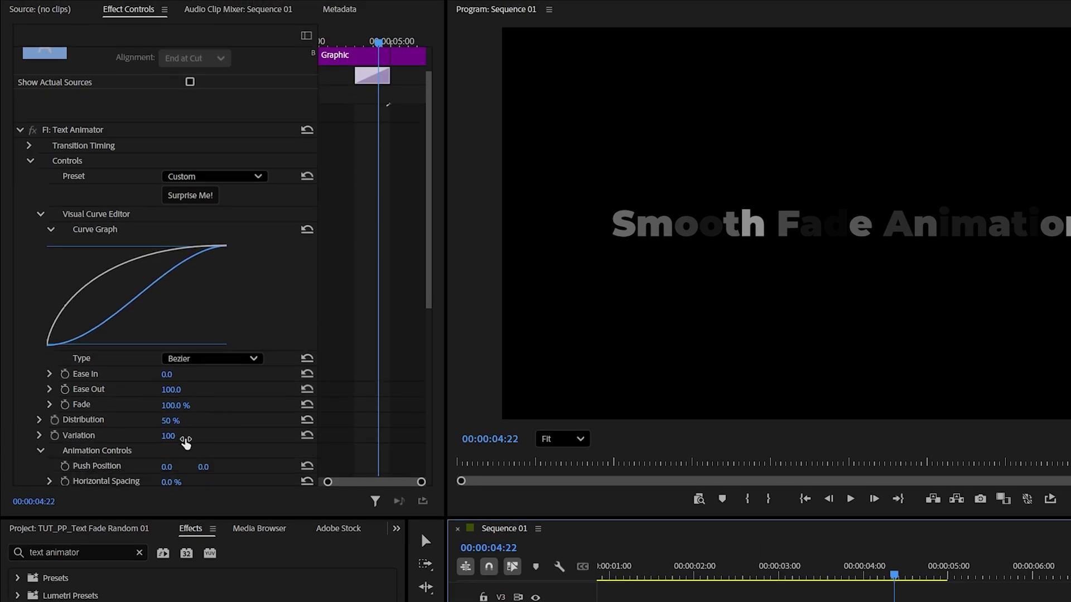
click(170, 436)
text(99)
key(Return)
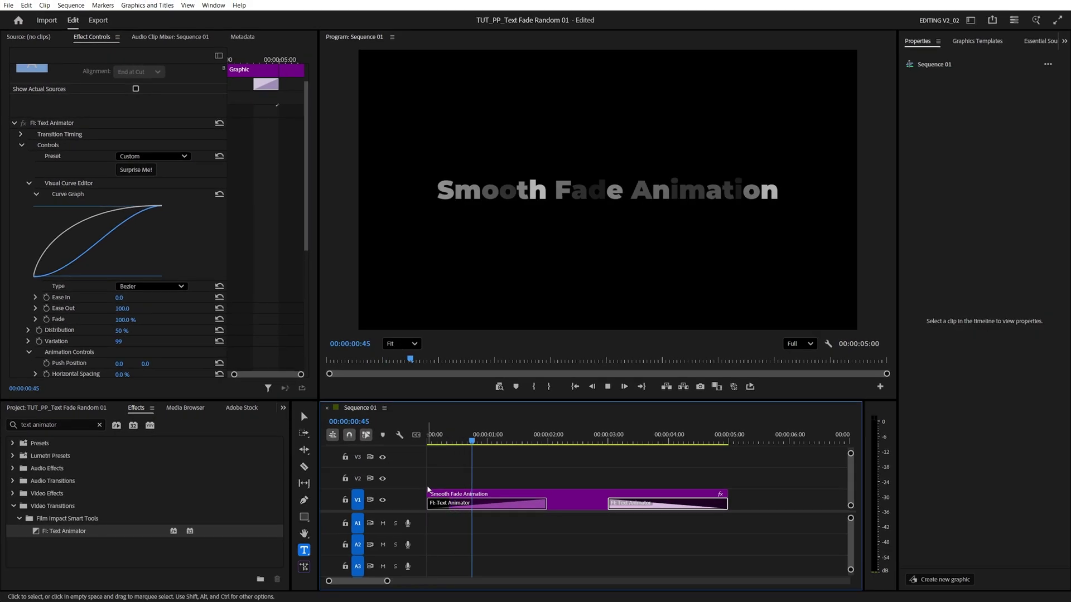
click(613, 436)
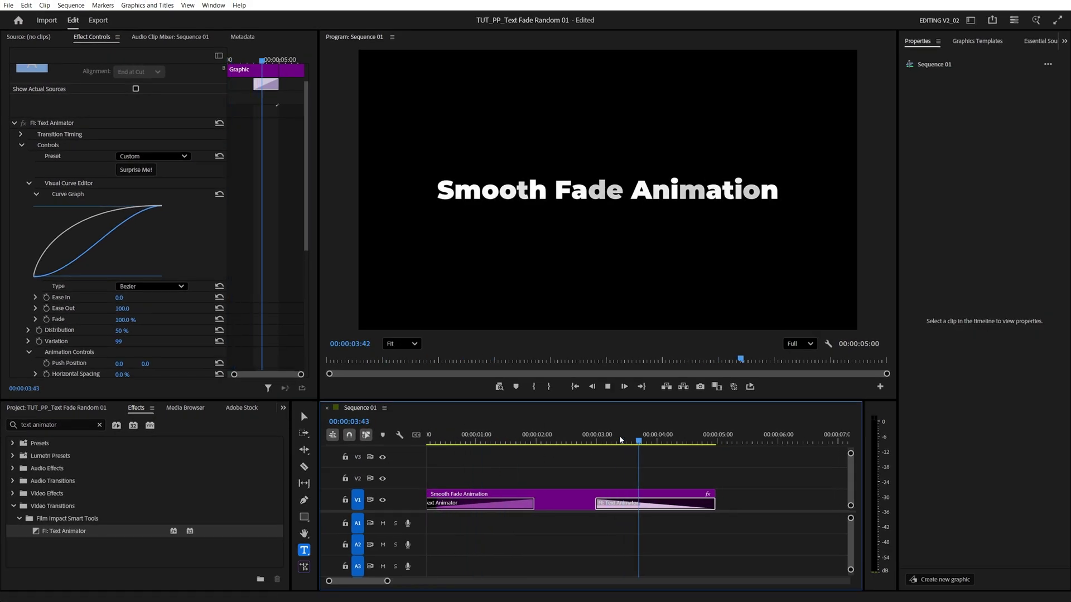